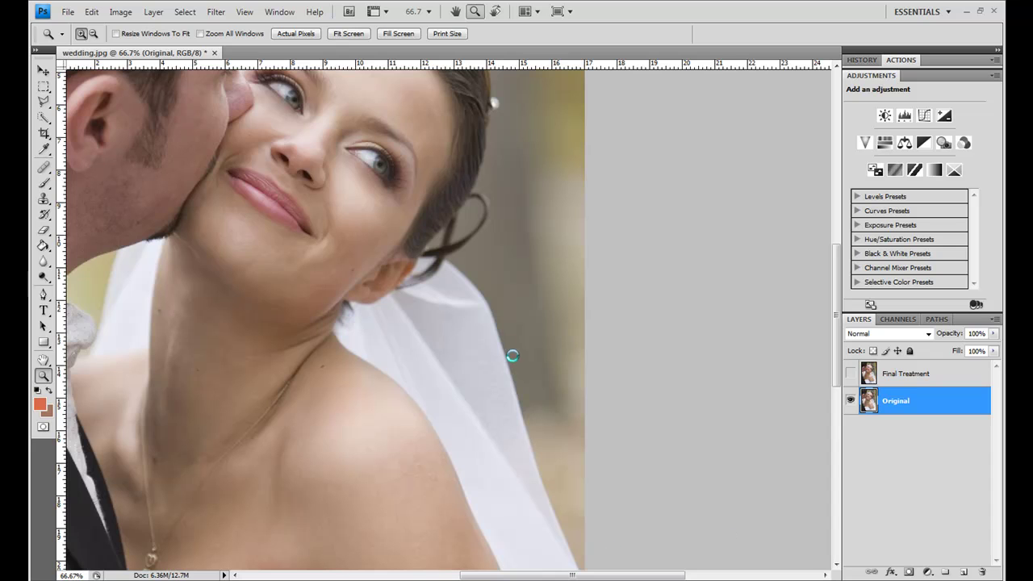
# Step: Fit the whole wedding photo on screen, then zoom to 50% on the bride's face
pyautogui.rightClick(322, 322)
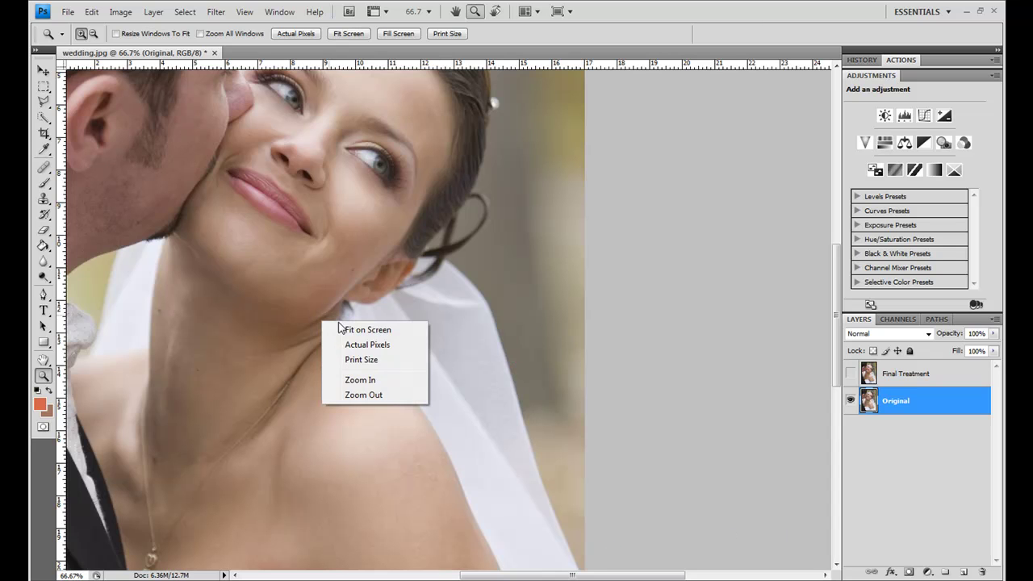
pyautogui.click(344, 333)
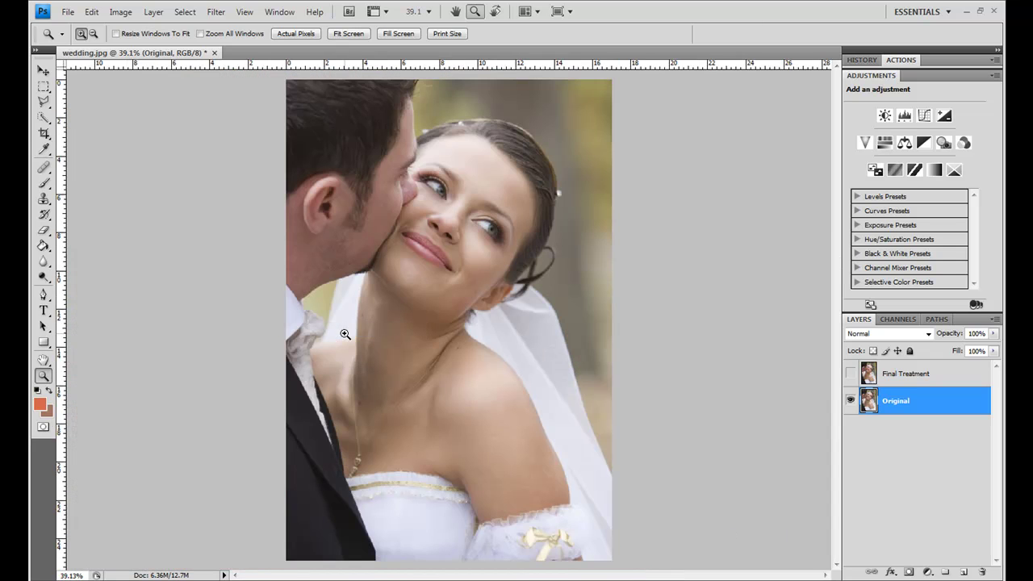
pyautogui.click(442, 242)
pyautogui.scroll(3, 434, 221)
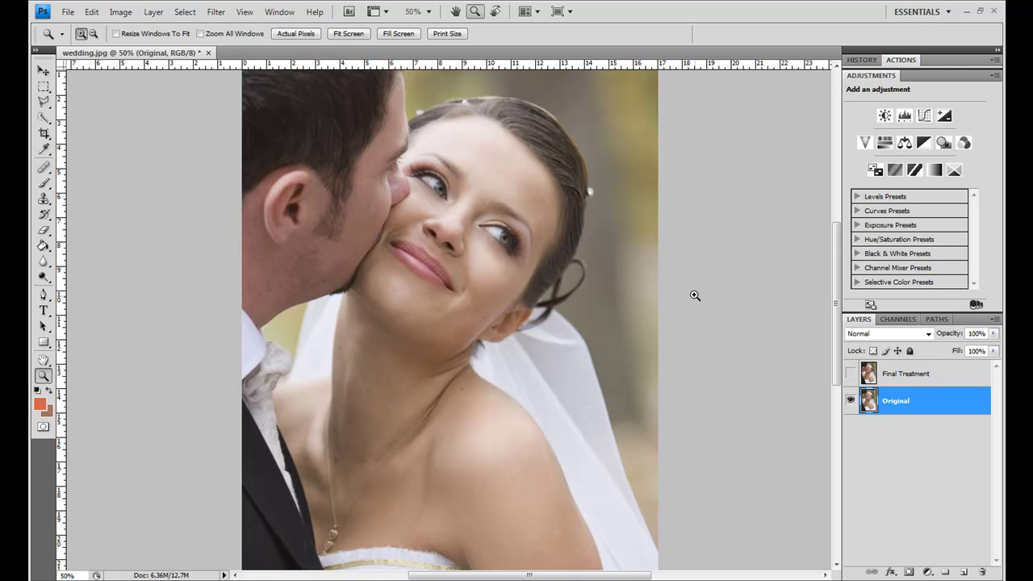
pyautogui.click(849, 375)
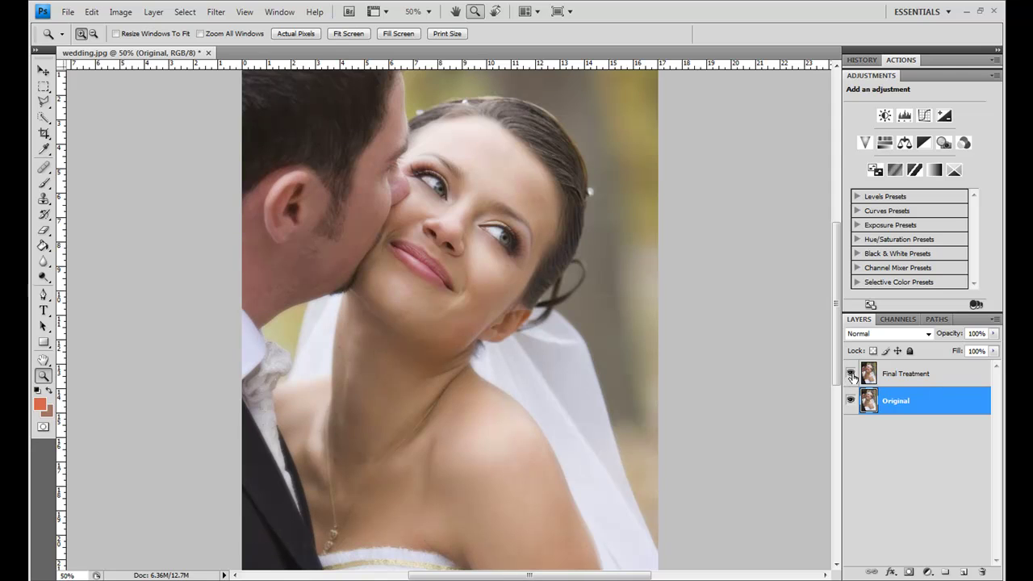
pyautogui.click(851, 376)
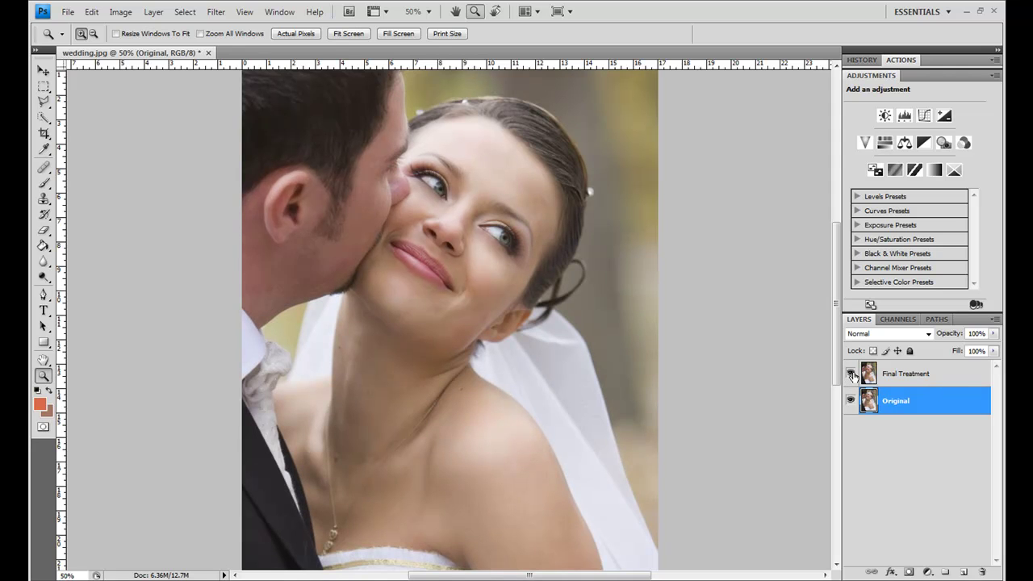
pyautogui.click(851, 376)
pyautogui.click(851, 376)
pyautogui.click(851, 375)
pyautogui.click(851, 375)
pyautogui.click(851, 375)
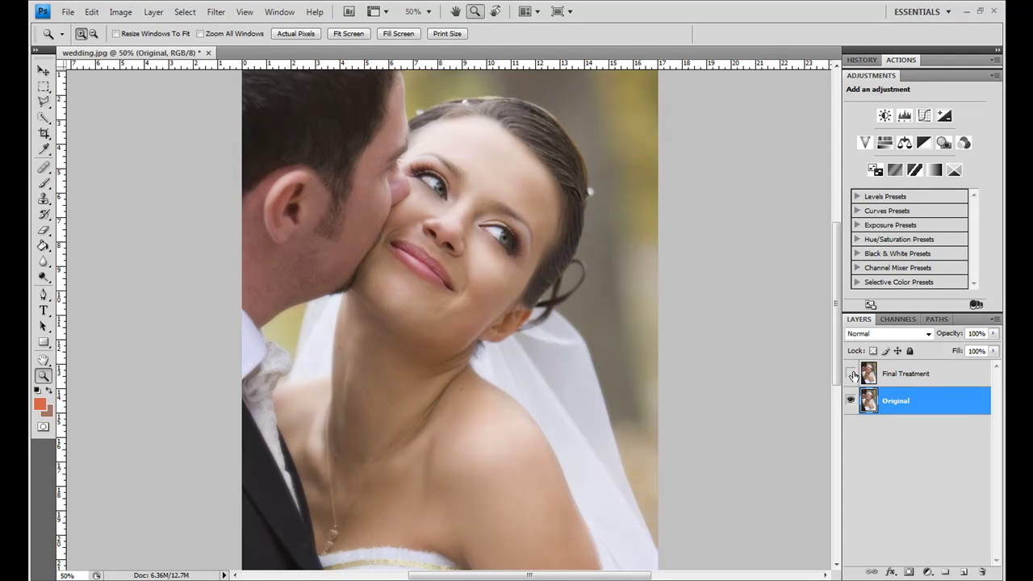
pyautogui.click(851, 375)
pyautogui.click(850, 375)
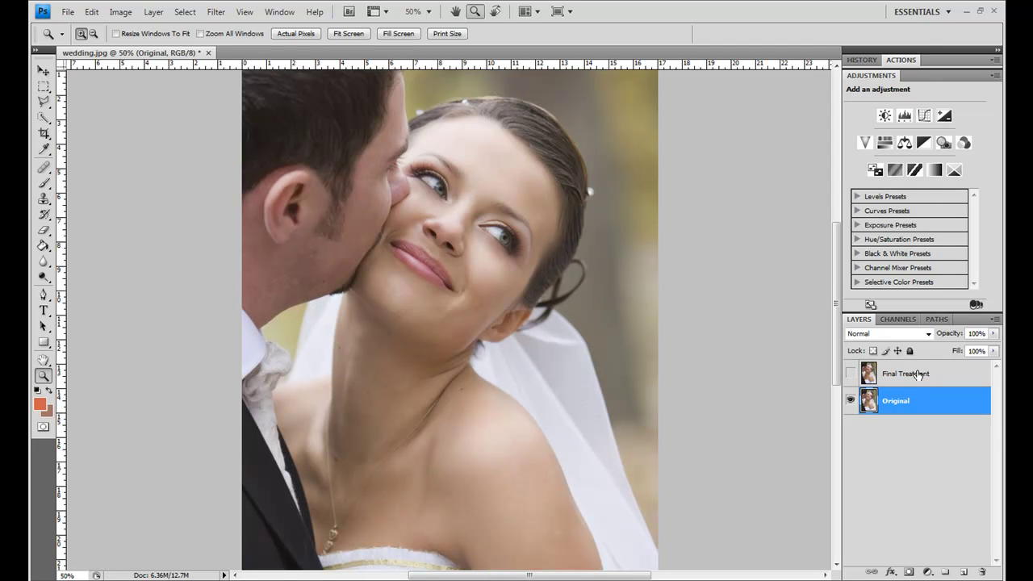
# Step: Delete the Final Treatment layer, leaving only the Original layer
pyautogui.click(916, 374)
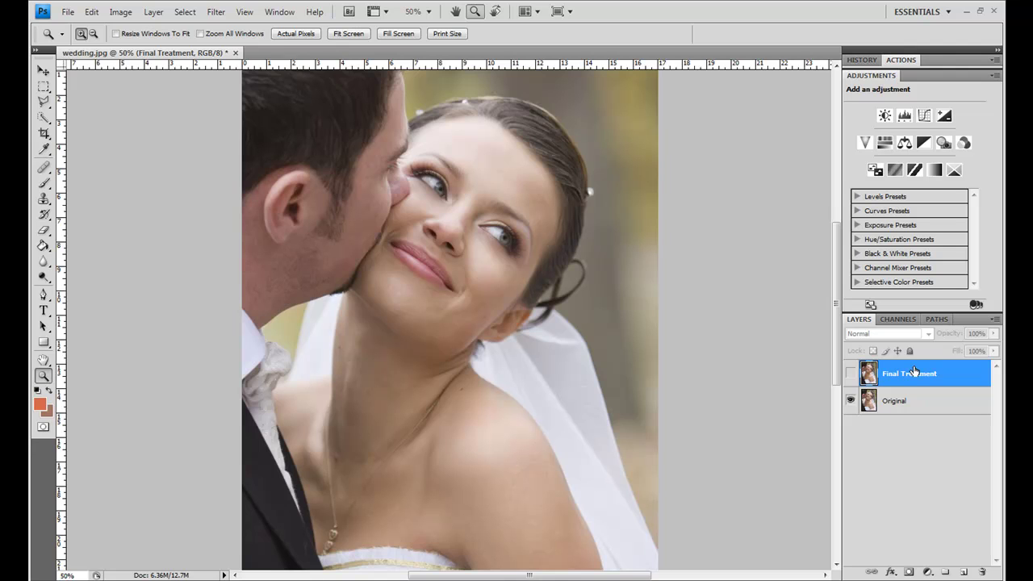
pyautogui.moveTo(914, 371); pyautogui.dragTo(983, 571)
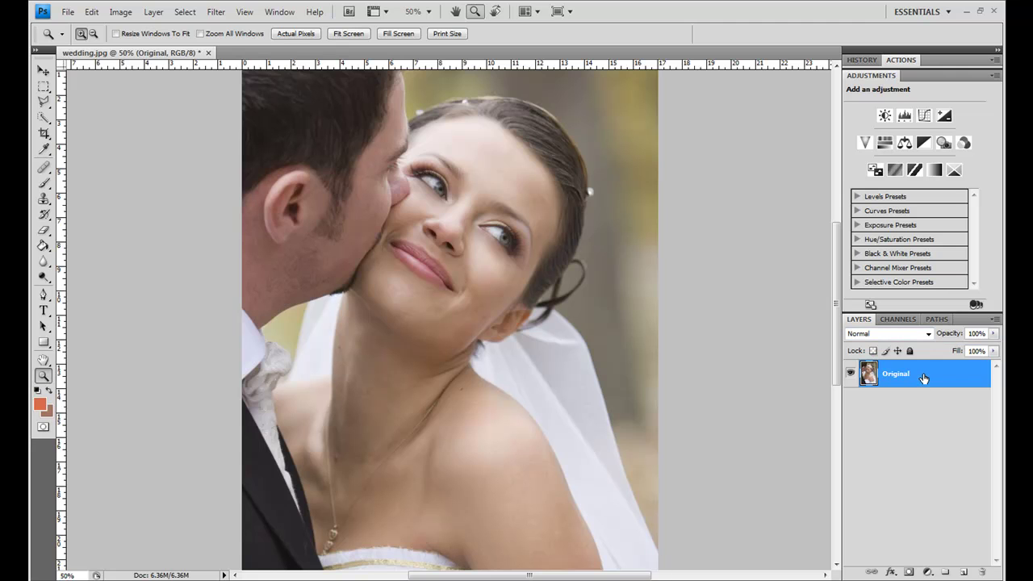
# Step: Duplicate the Original layer, hide Original, and rename the copy 'Photolayer'
pyautogui.moveTo(924, 378); pyautogui.dragTo(964, 573)
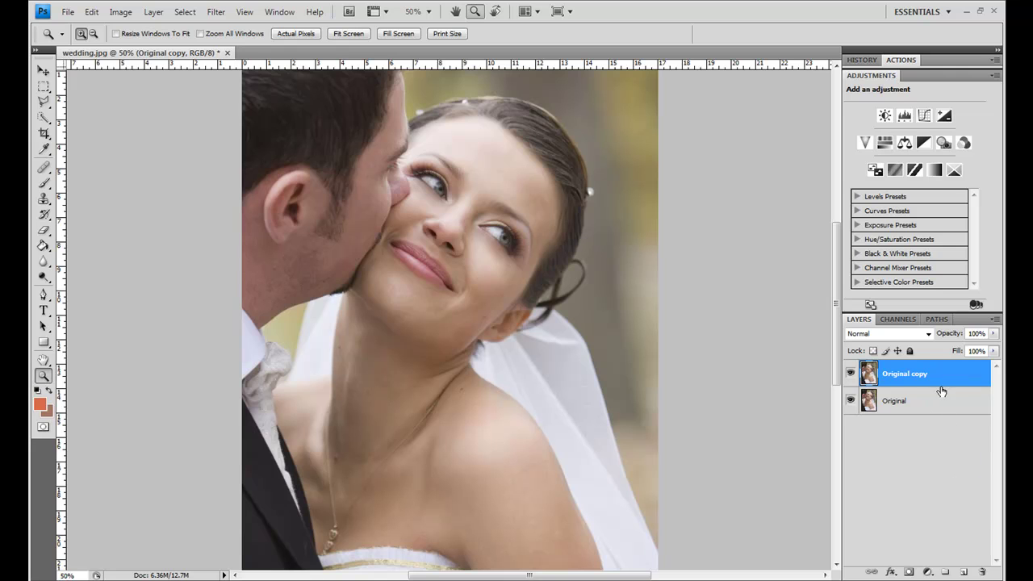
pyautogui.click(850, 401)
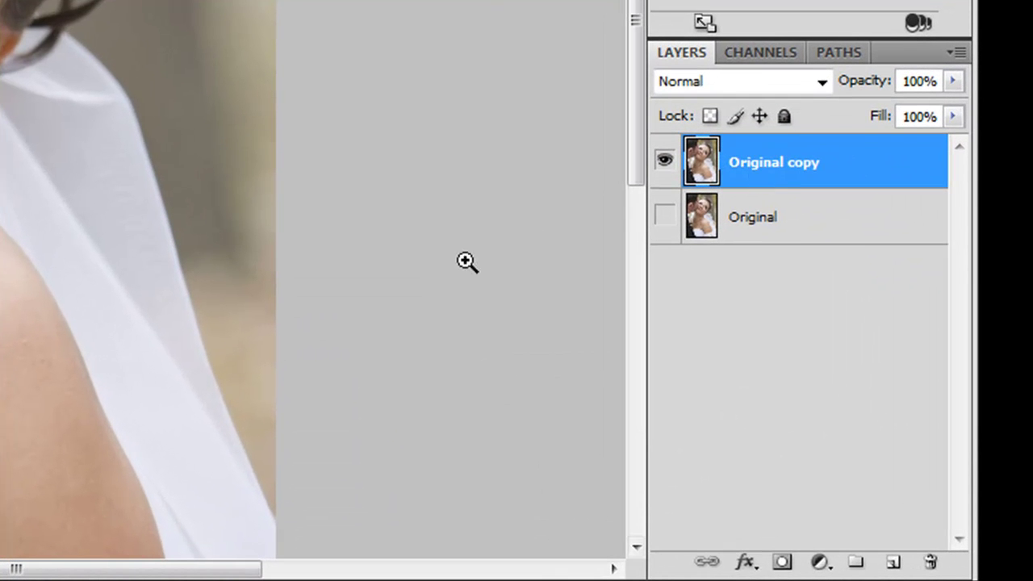
pyautogui.doubleClick(775, 161)
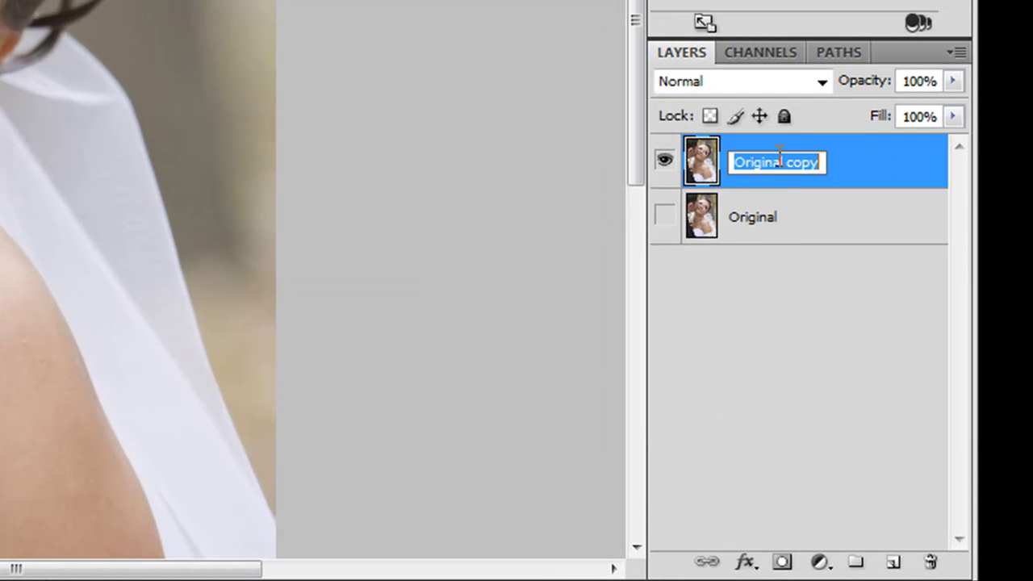
pyautogui.write('Pho')
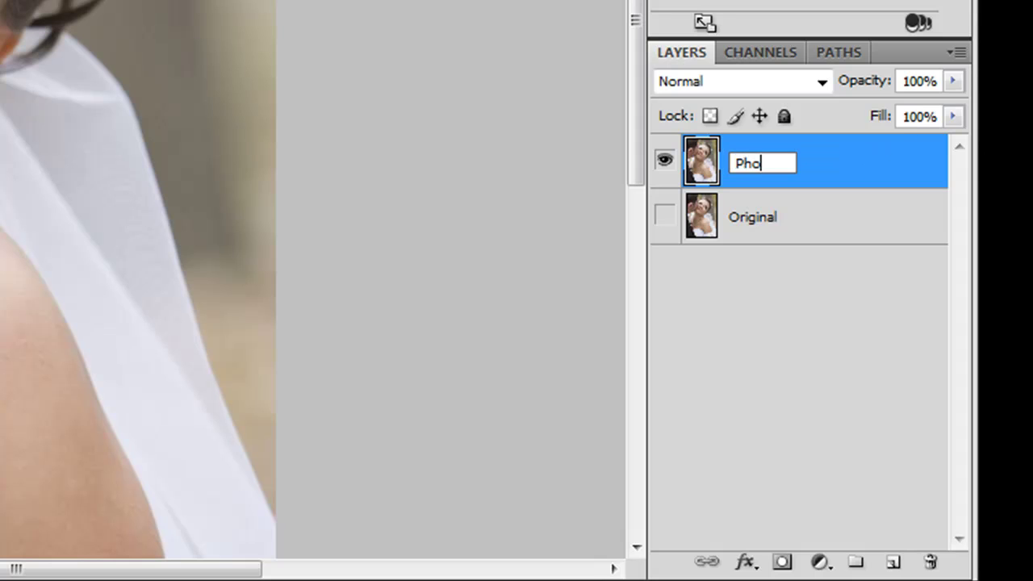
pyautogui.write('tolayer')
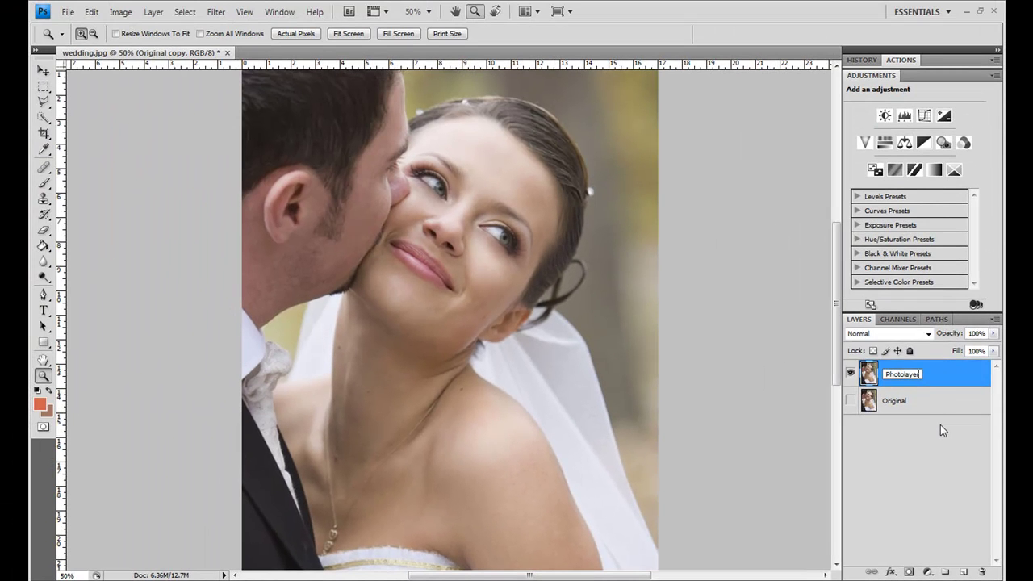
pyautogui.click(843, 265)
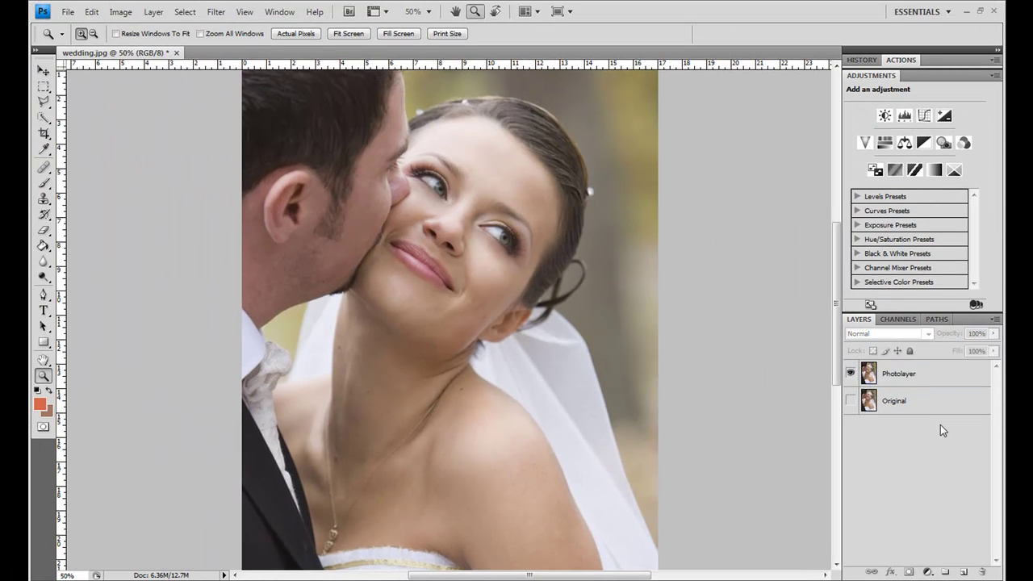
# Step: Select Photolayer in the Layers panel as the active layer
pyautogui.click(910, 383)
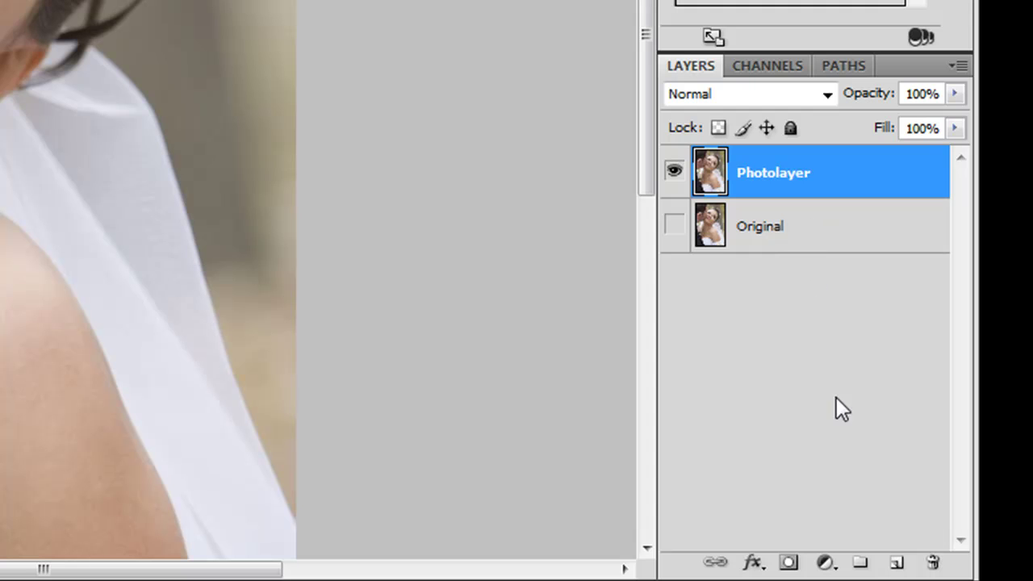
# Step: Add a Hue/Saturation adjustment layer with Lightness 0 and Saturation +14
pyautogui.click(826, 563)
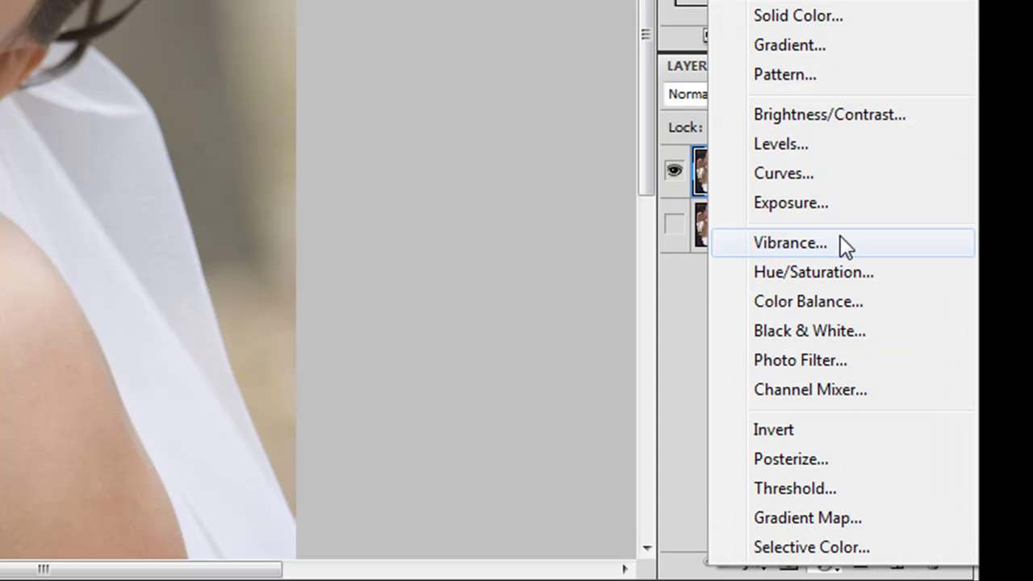
pyautogui.click(835, 279)
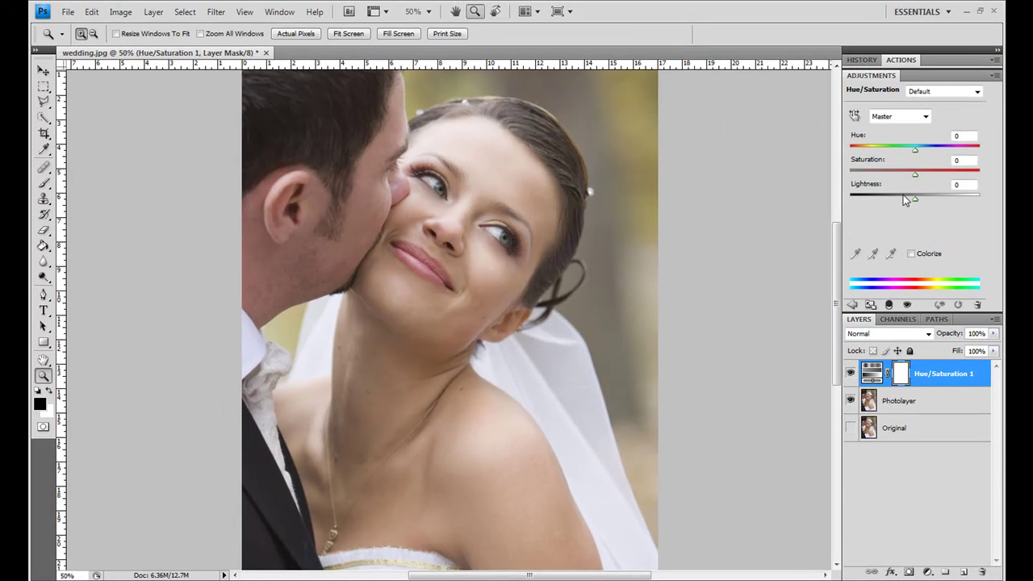
pyautogui.moveTo(916, 199)
pyautogui.mouseDown()
pyautogui.moveTo(896, 201)
pyautogui.moveTo(932, 200)
pyautogui.mouseUp()
pyautogui.doubleClick(969, 185)
pyautogui.write('0')
pyautogui.moveTo(916, 179); pyautogui.dragTo(925, 178)
pyautogui.click(852, 375)
pyautogui.click(851, 375)
pyautogui.click(851, 375)
pyautogui.click(851, 375)
pyautogui.click(851, 376)
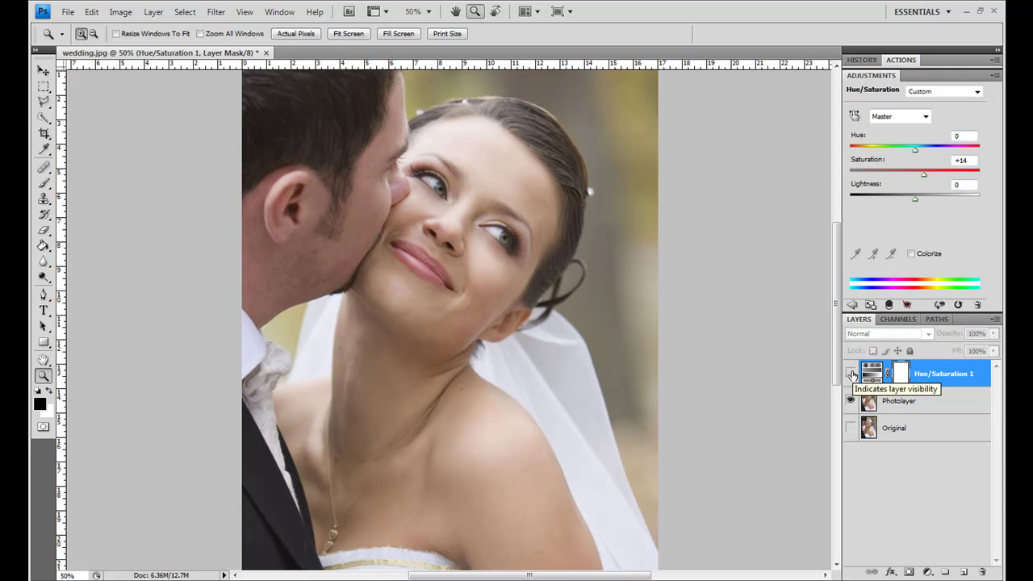
pyautogui.click(851, 375)
pyautogui.click(851, 375)
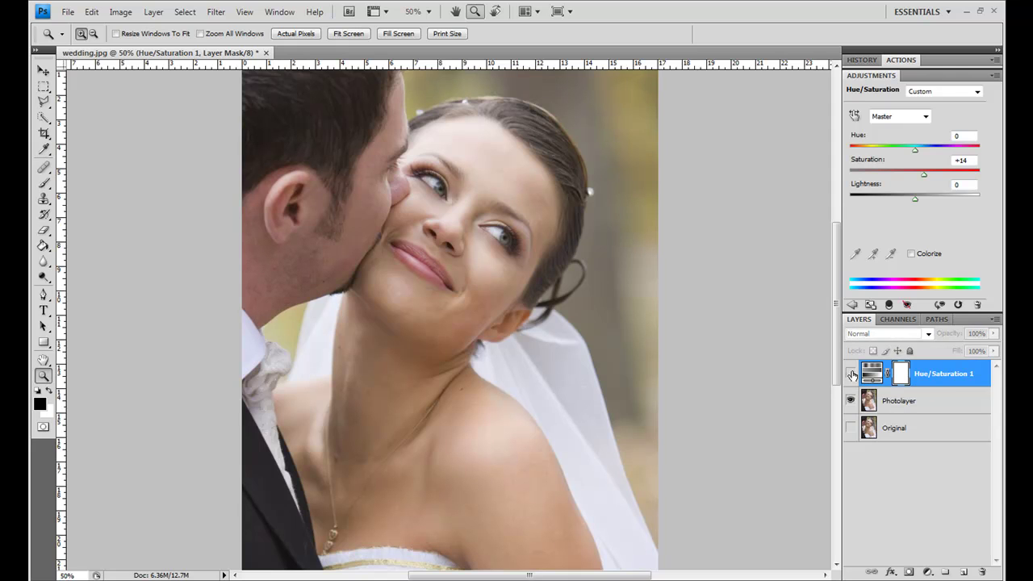
pyautogui.click(851, 373)
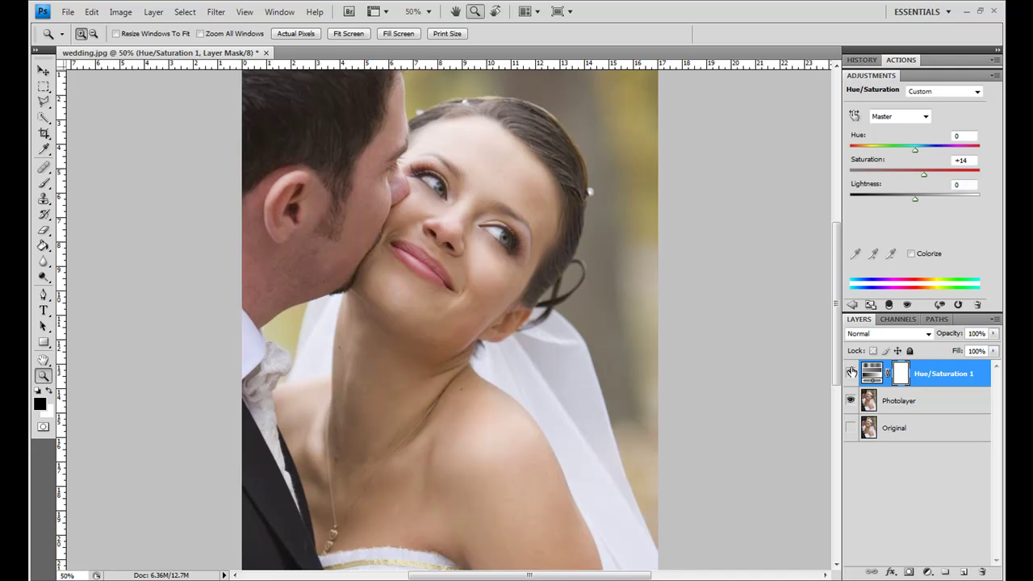
# Step: Zoom to 66.7% on the bride's chin and scroll down to her neck
pyautogui.click(444, 299)
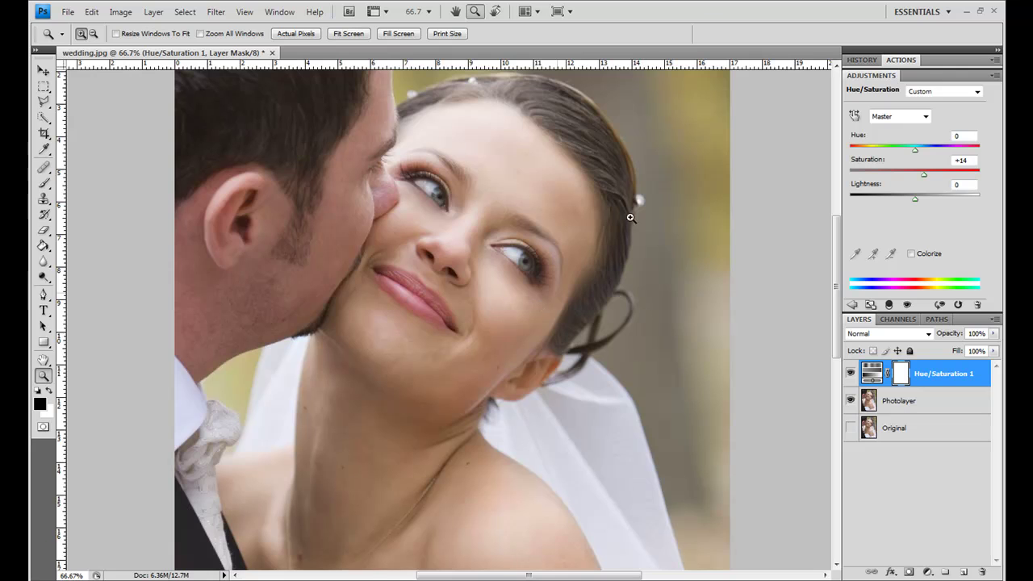
pyautogui.scroll(-1, 320, 376)
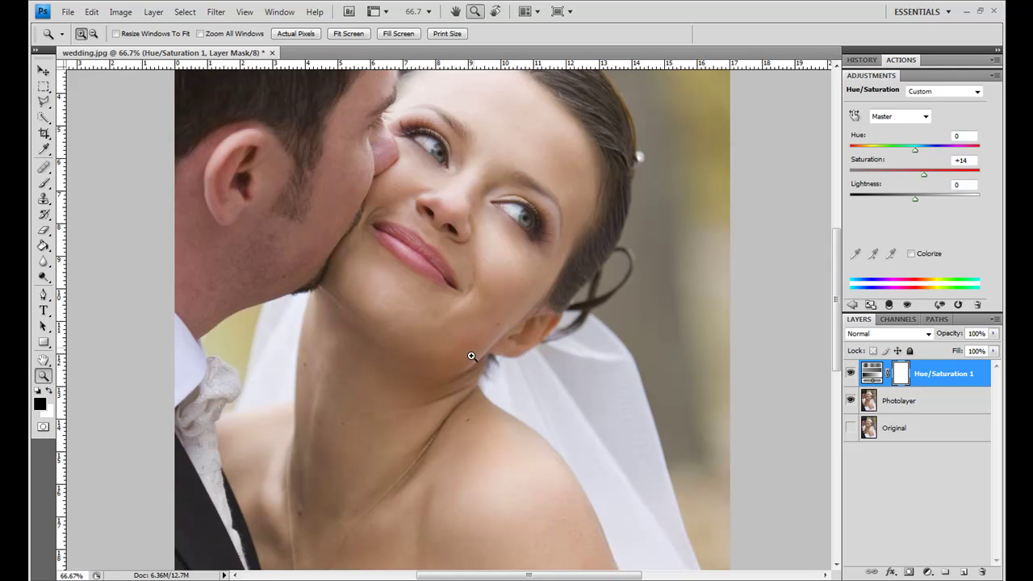
pyautogui.scroll(-1, 470, 360)
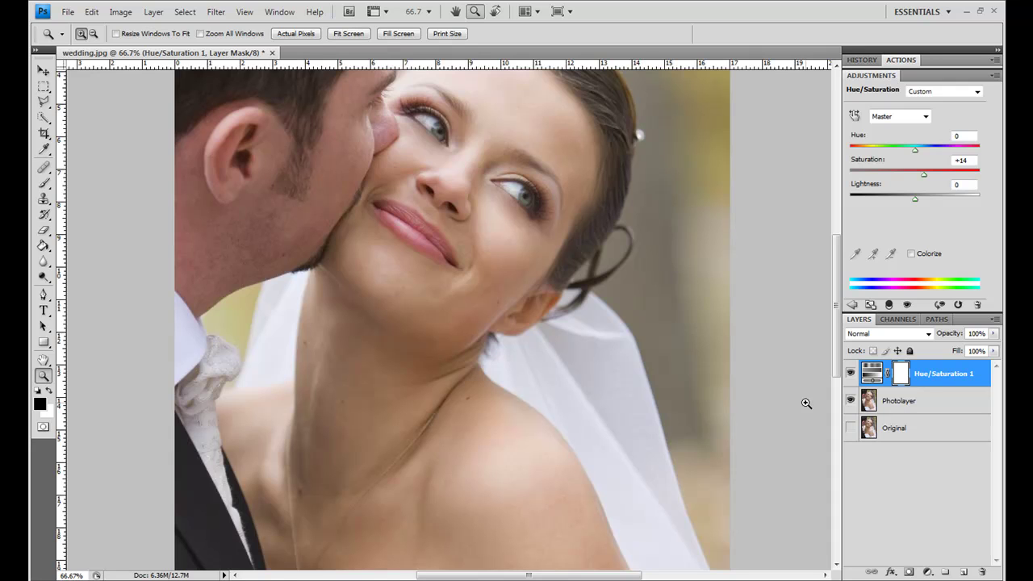
# Step: Select Photolayer in the Layers panel instead of the Hue/Saturation adjustment
pyautogui.click(966, 405)
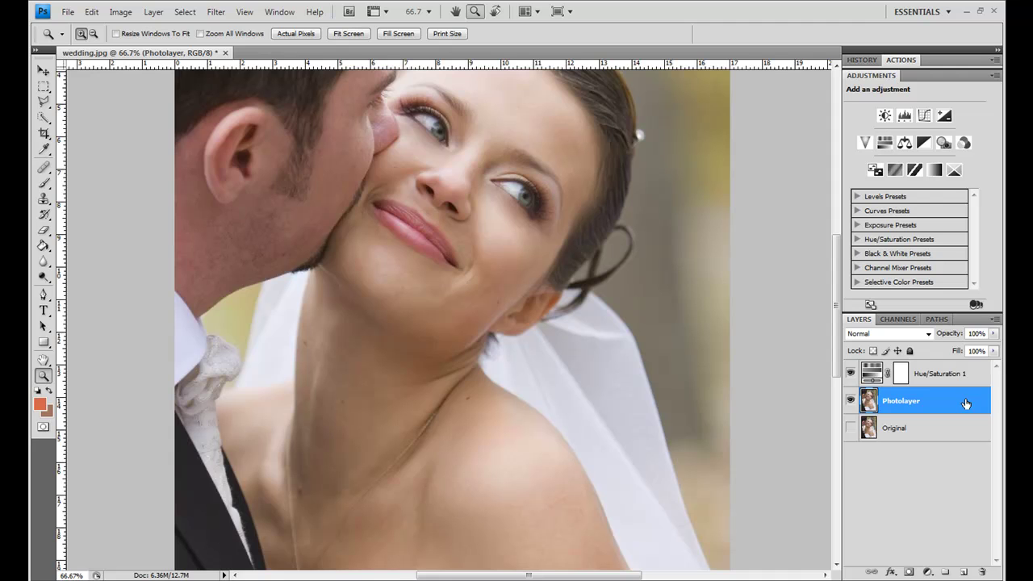
# Step: Add a new layer named 'blemishes' above Hue/Saturation 1
pyautogui.click(941, 378)
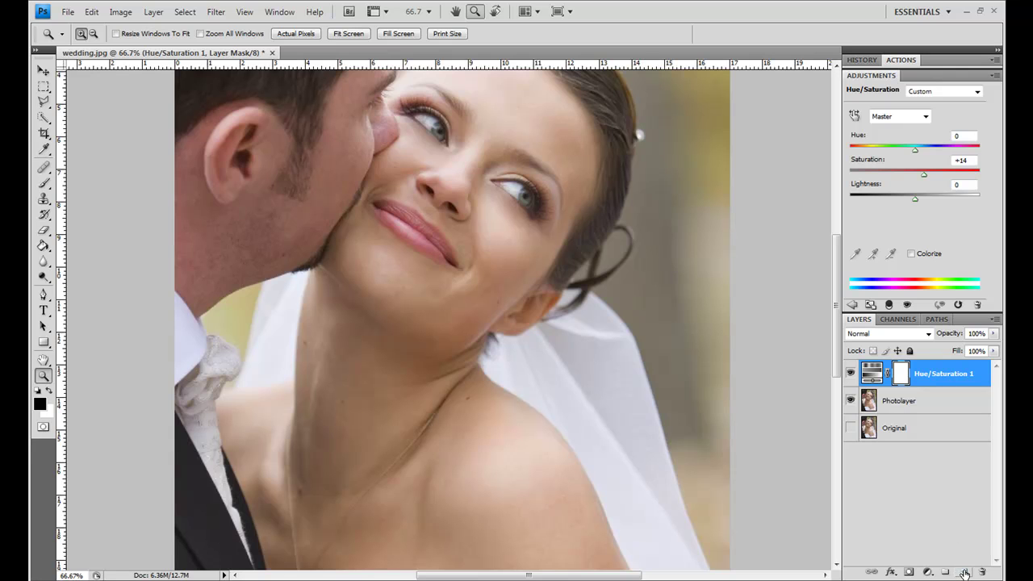
pyautogui.click(964, 572)
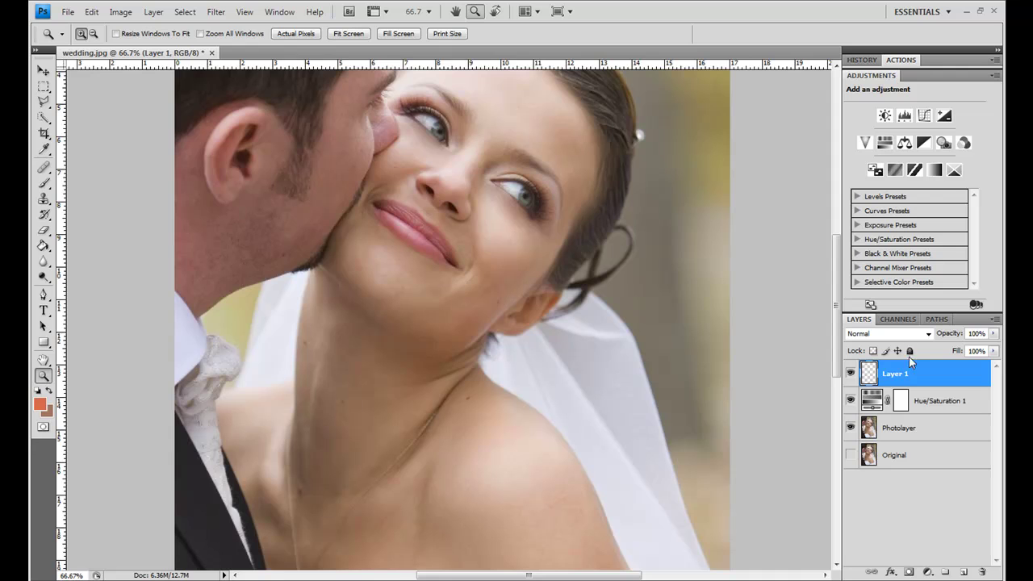
pyautogui.doubleClick(892, 374)
pyautogui.write('blemishes')
pyautogui.click(915, 484)
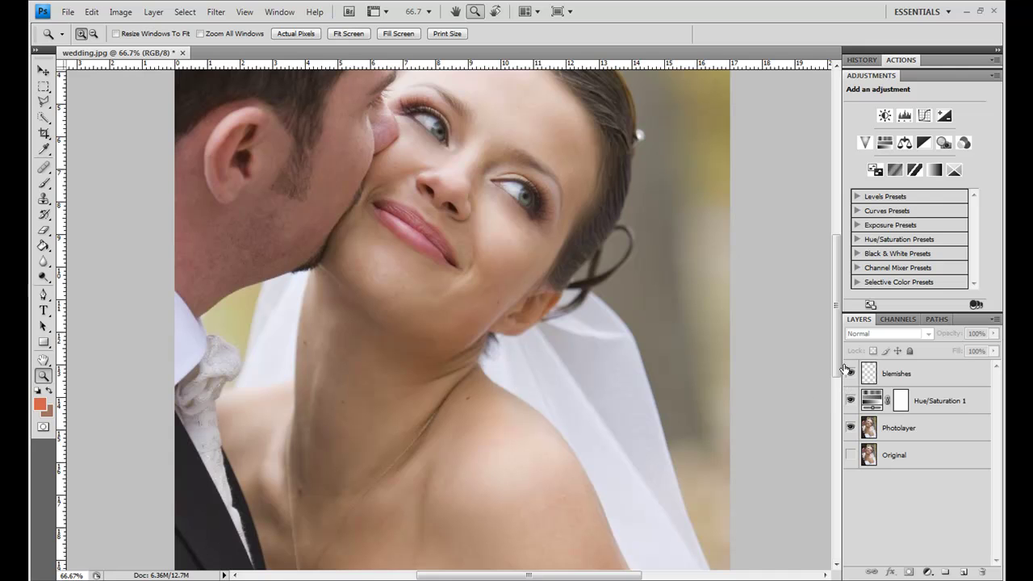
# Step: Zoom the bride's neck to 100% and switch to the Clone Stamp Tool
pyautogui.click(437, 415)
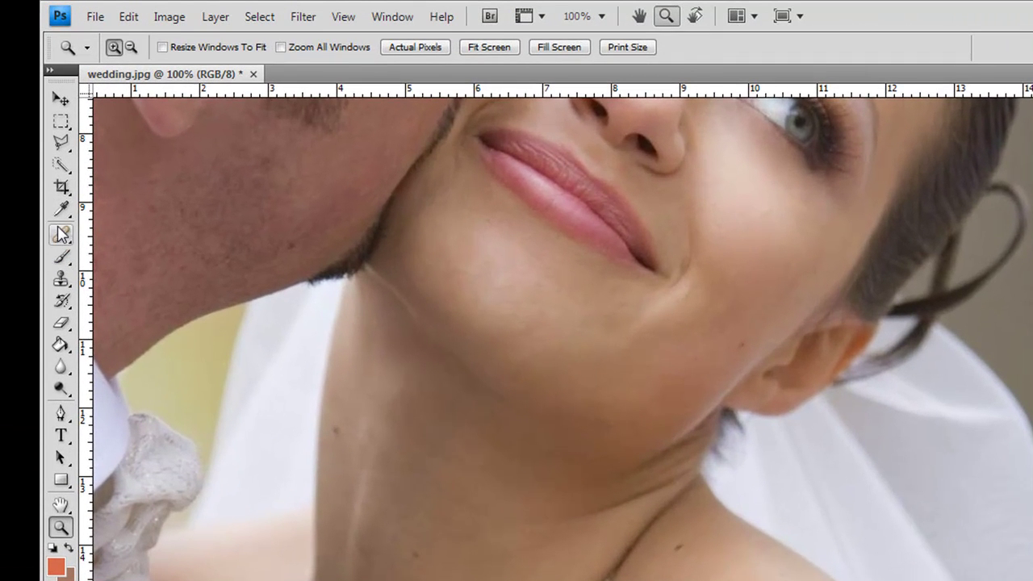
pyautogui.click(44, 167)
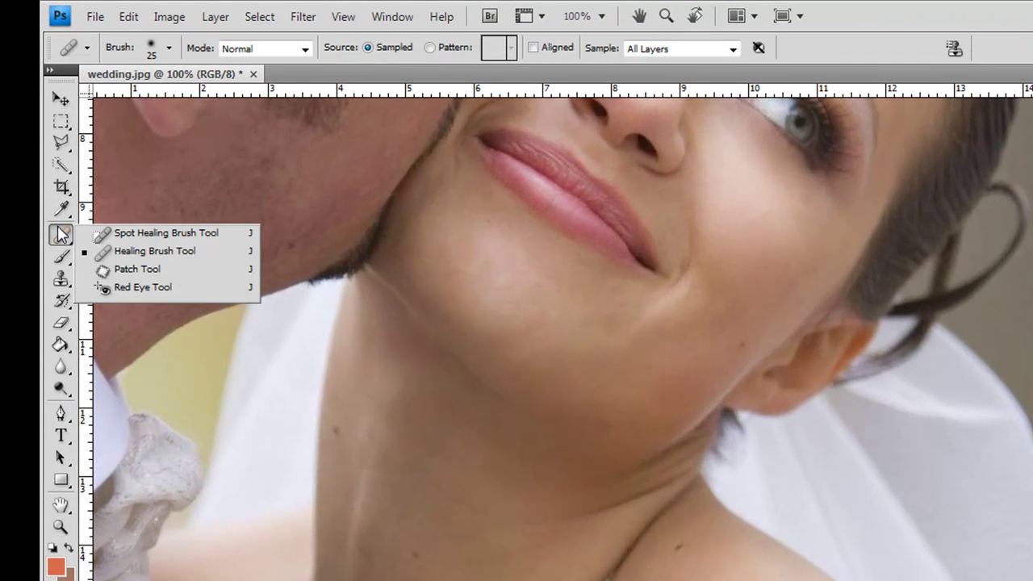
pyautogui.click(133, 251)
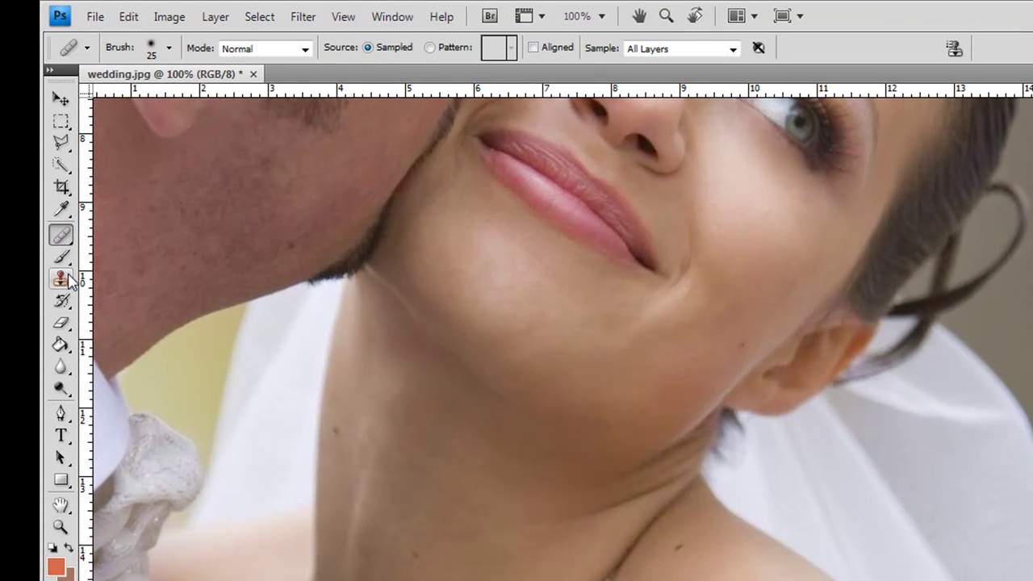
pyautogui.click(69, 277)
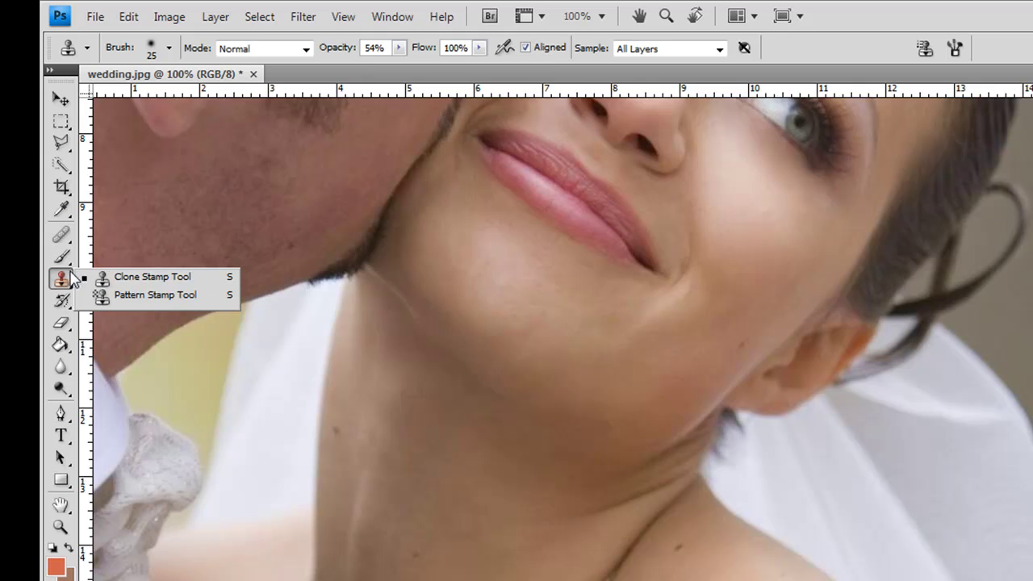
pyautogui.click(69, 280)
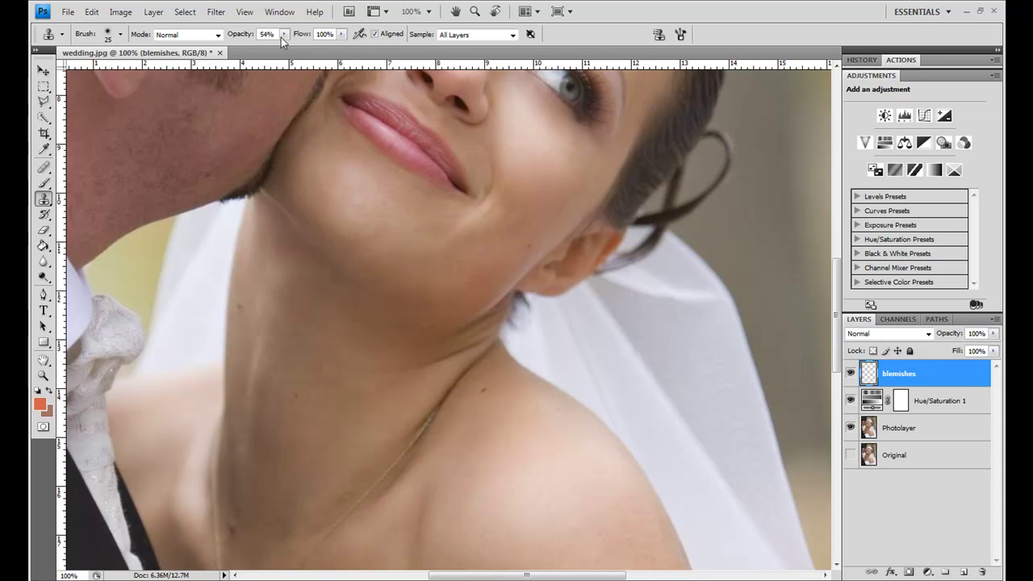
# Step: Set the clone brush opacity to 100%
pyautogui.click(284, 34)
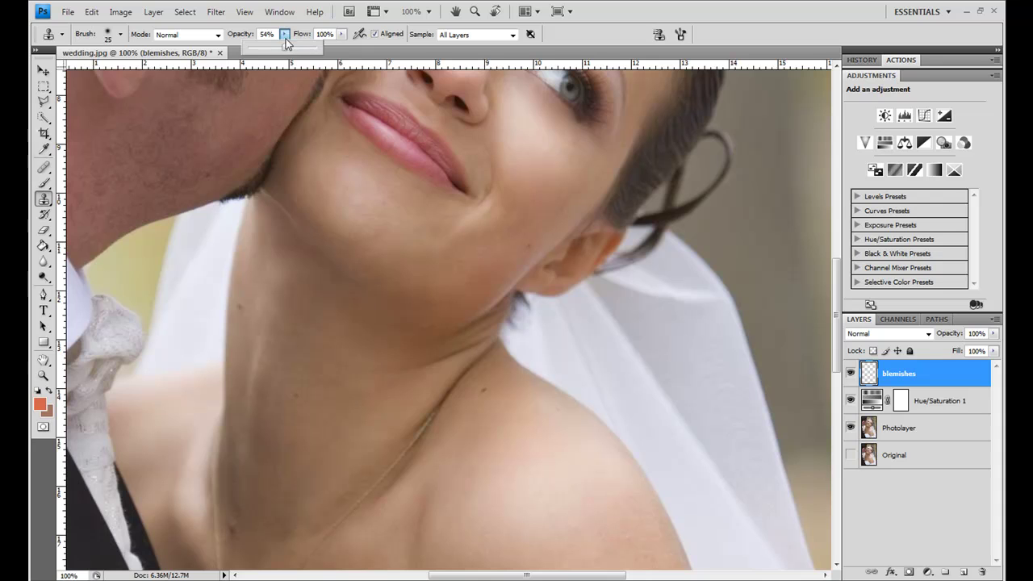
pyautogui.moveTo(284, 47); pyautogui.dragTo(332, 41)
pyautogui.click(575, 8)
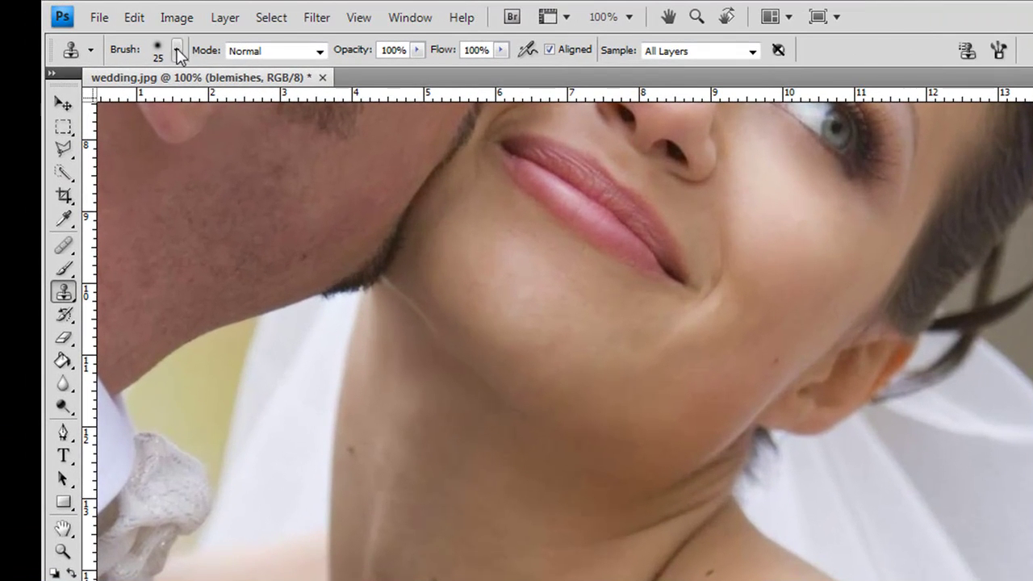
# Step: Set the clone stamp brush hardness to about 1% for a soft edge
pyautogui.click(120, 33)
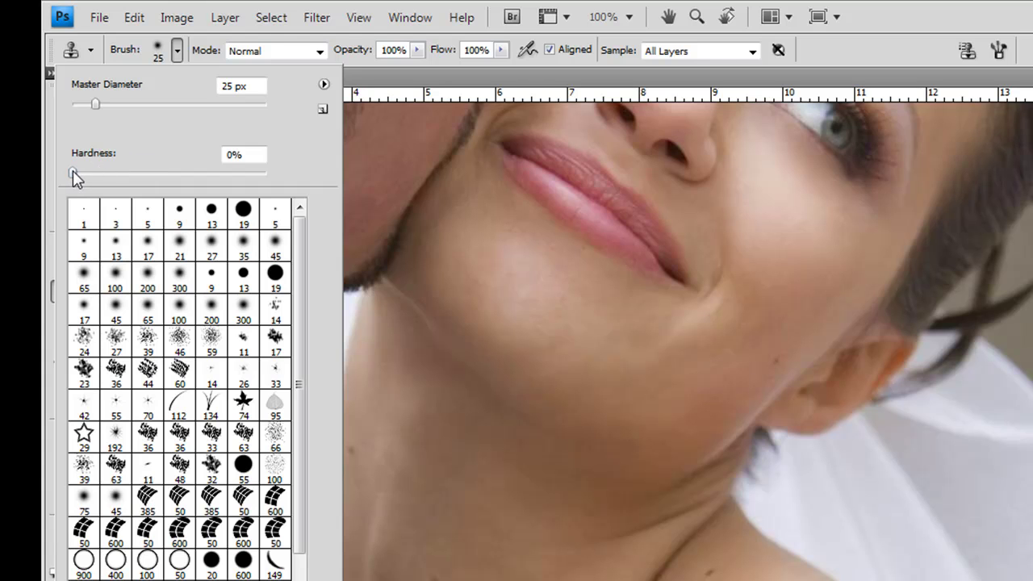
pyautogui.moveTo(73, 170); pyautogui.dragTo(124, 179)
pyautogui.moveTo(207, 175); pyautogui.dragTo(271, 171)
pyautogui.press('Return')
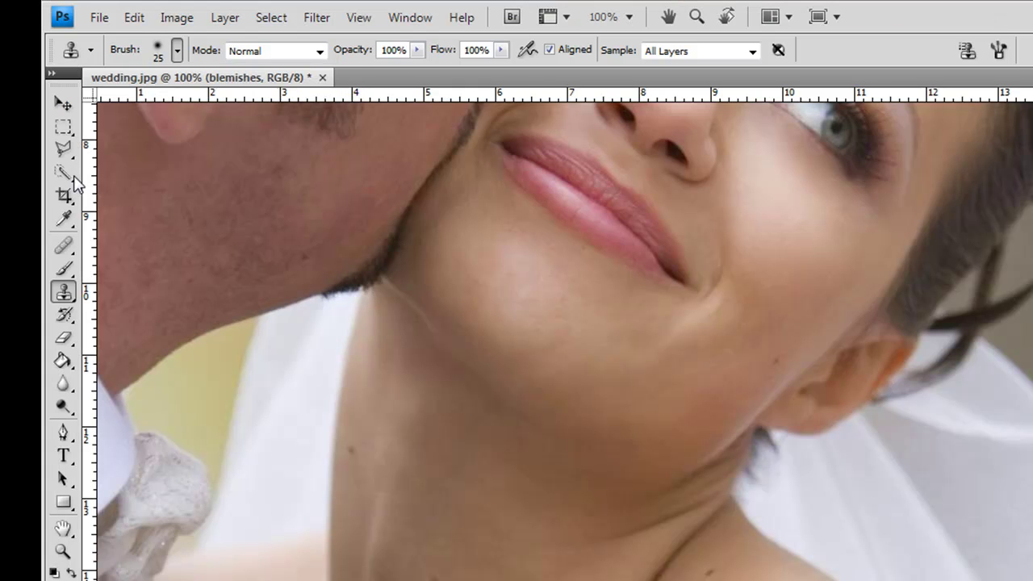
pyautogui.click(64, 172)
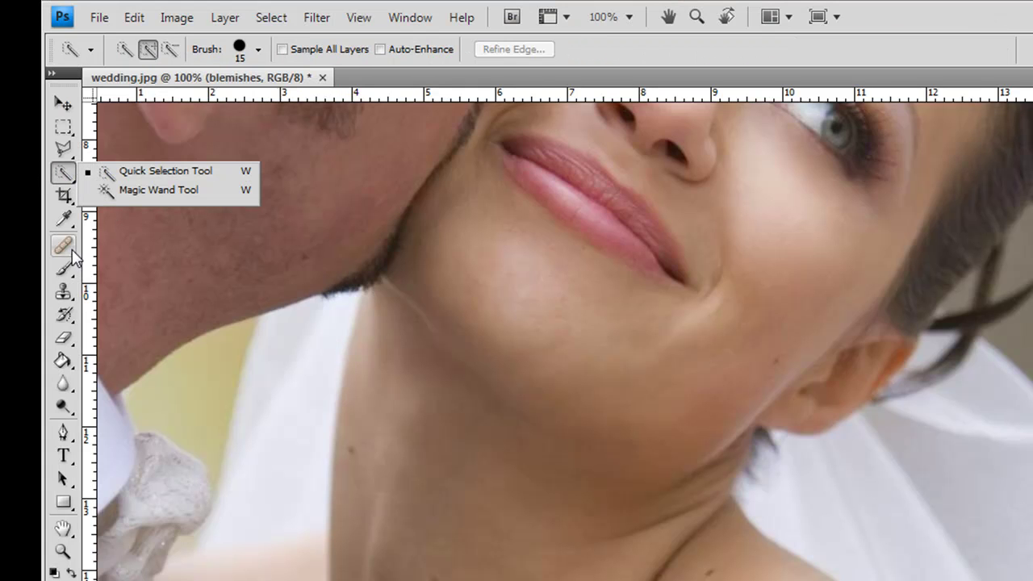
pyautogui.click(63, 291)
pyautogui.click(176, 50)
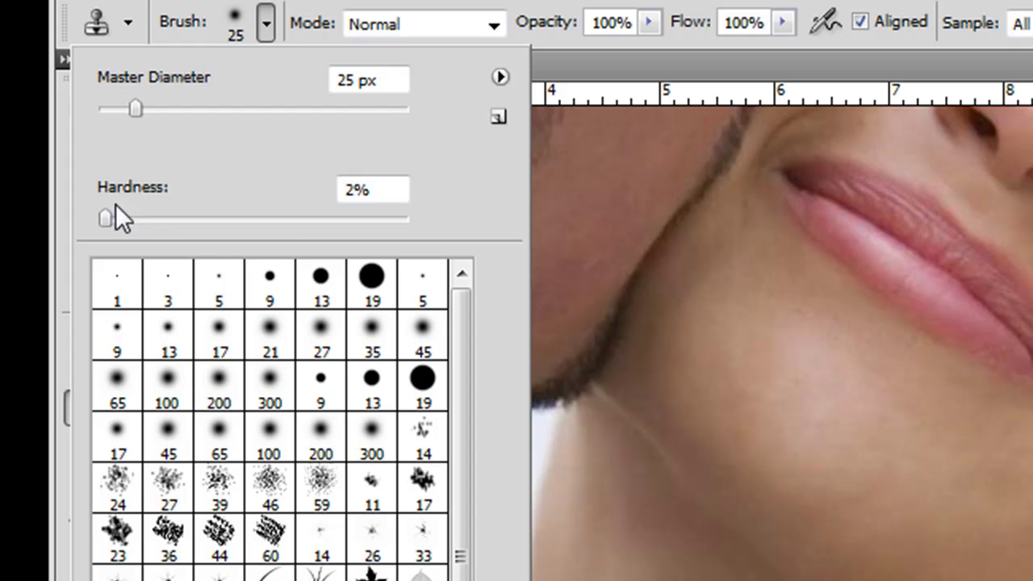
pyautogui.moveTo(106, 216); pyautogui.dragTo(419, 211)
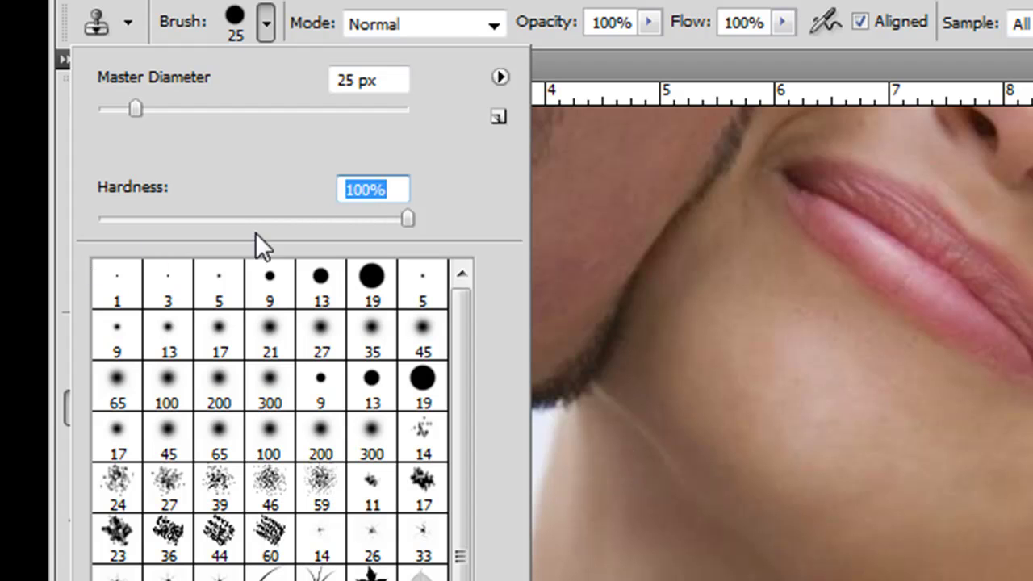
pyautogui.moveTo(410, 214); pyautogui.dragTo(106, 215)
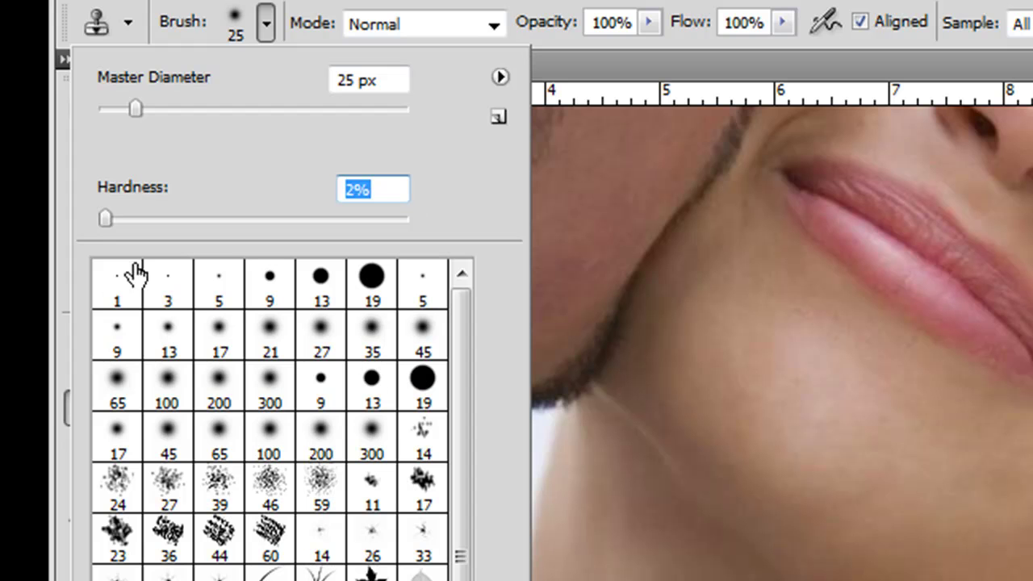
pyautogui.click(103, 219)
pyautogui.press('Return')
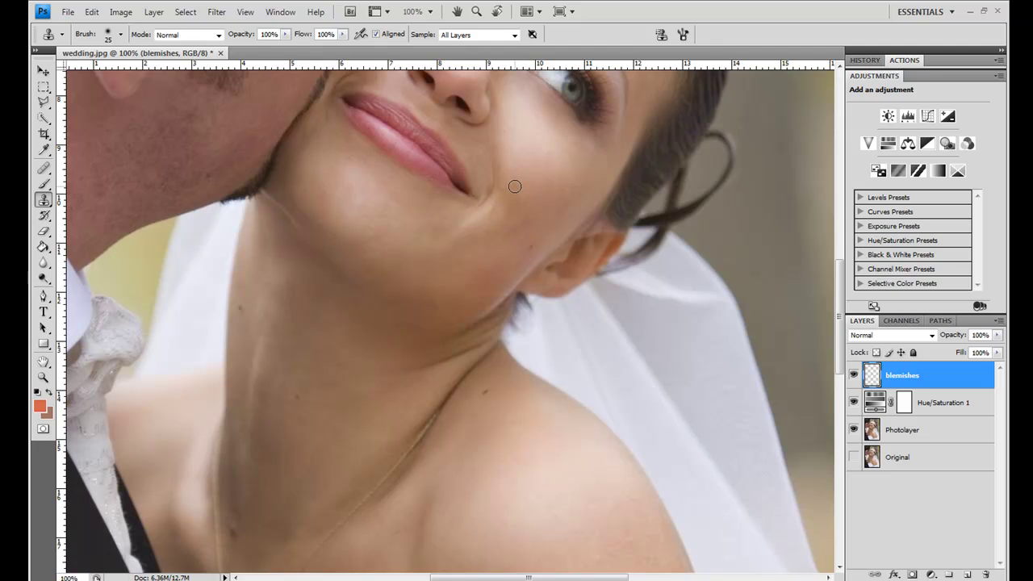
# Step: Set the Clone Stamp brush size to 25 after trying 40 and 20
pyautogui.press(']')
pyautogui.press(']')
pyautogui.press(']')
pyautogui.press('[')
pyautogui.press('[')
pyautogui.press('[')
pyautogui.press('[')
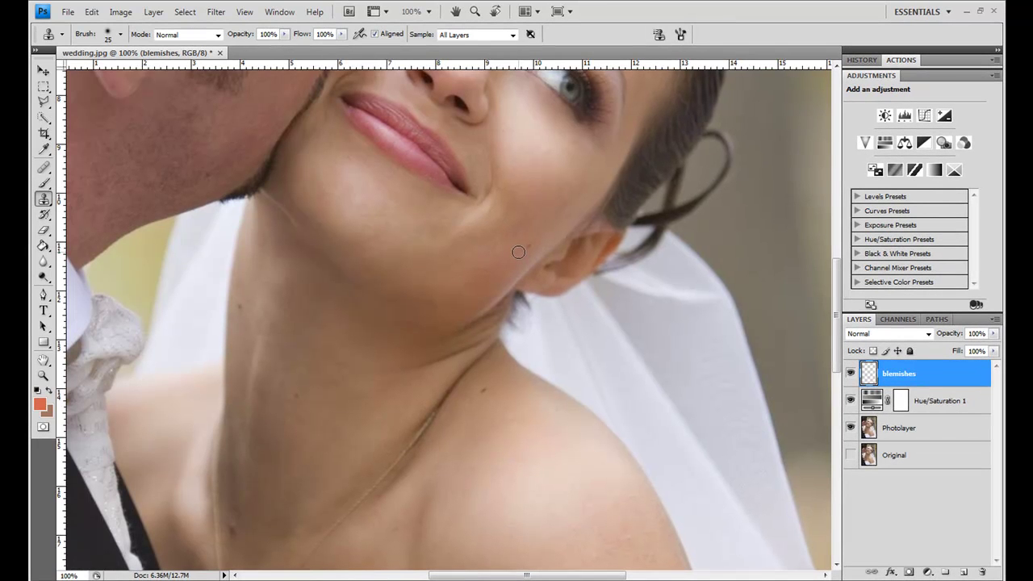
pyautogui.press('[')
pyautogui.press(']')
# Step: Sample clean cheek skin and clone it over the cheek blemish and the neck moles
pyautogui.press('alt')
pyautogui.keyDown('alt'); pyautogui.click(511, 256); pyautogui.keyUp('alt')
pyautogui.click(529, 246)
pyautogui.click(482, 390)
pyautogui.click(238, 307)
pyautogui.click(231, 522)
pyautogui.click(232, 529)
pyautogui.click(231, 529)
# Step: Zoom between 33% and 50% to review the portrait, then clone over the shoulder spot
pyautogui.scroll(2, 500, 427)
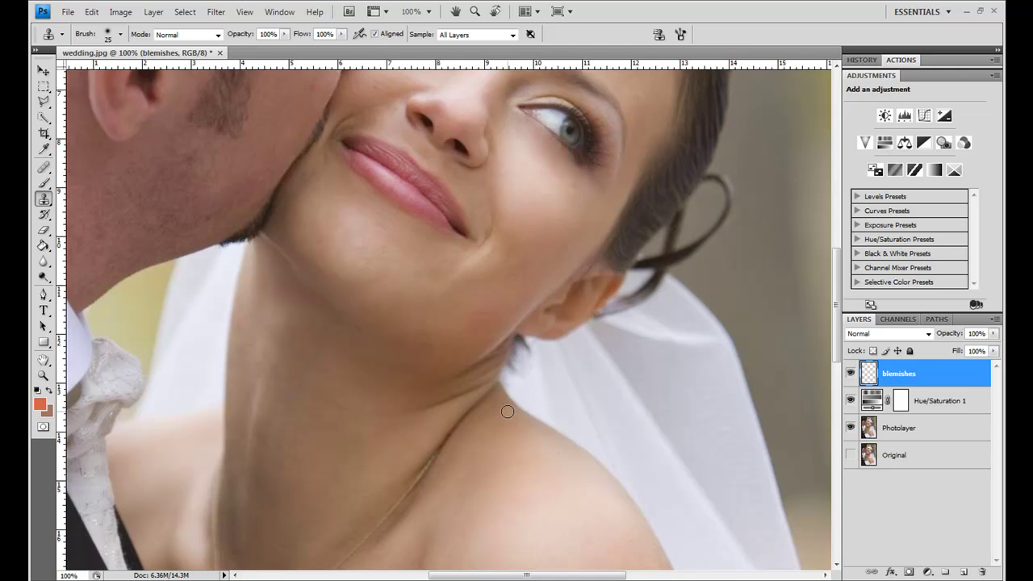
pyautogui.scroll(-3, 508, 411)
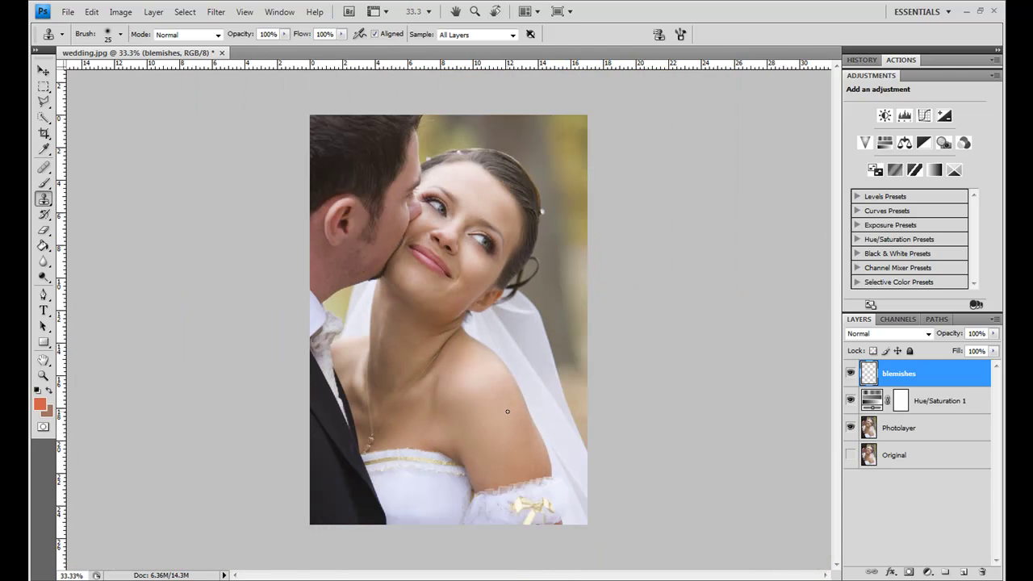
pyautogui.scroll(1, 473, 375)
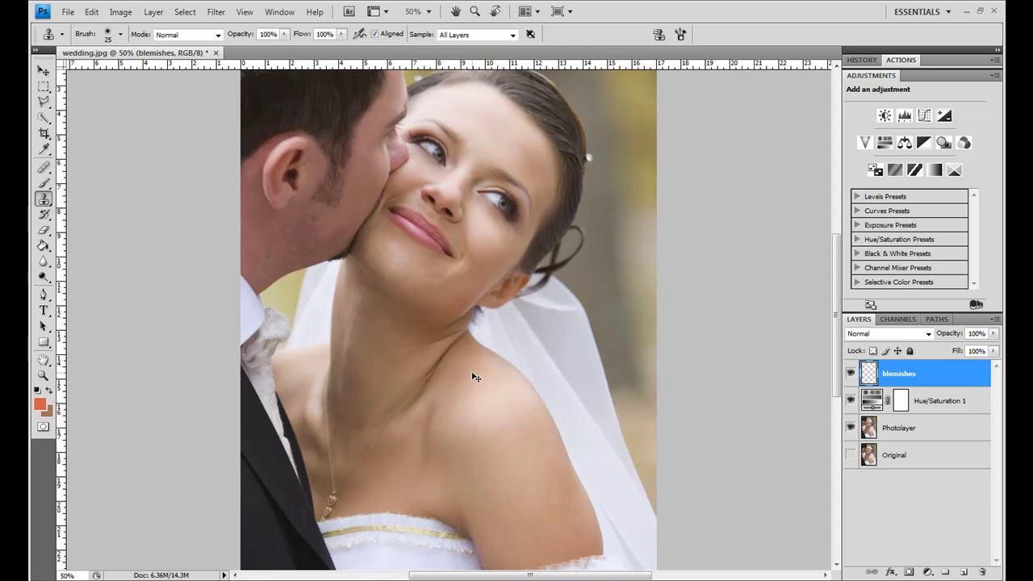
pyautogui.scroll(-1, 486, 365)
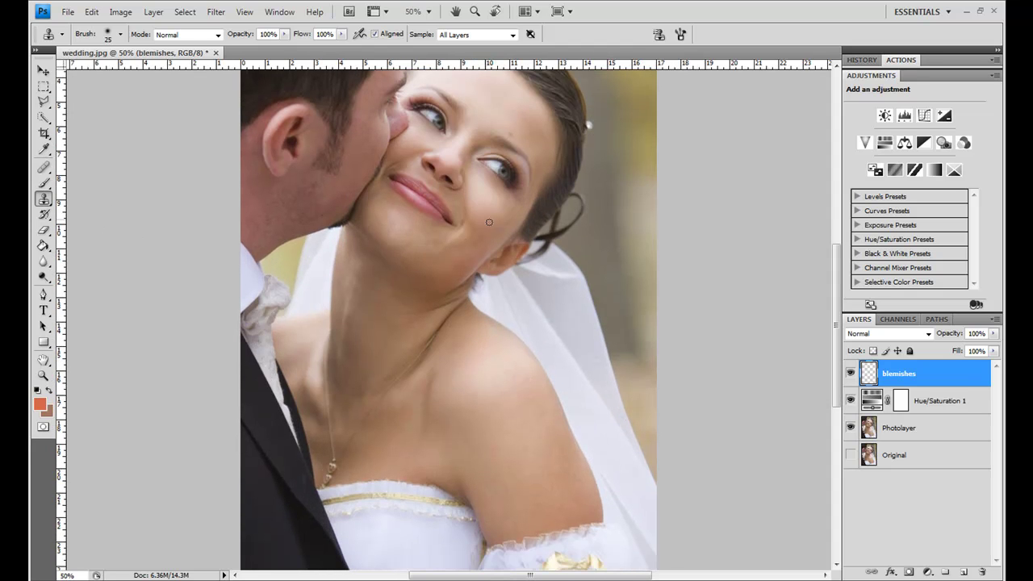
pyautogui.scroll(2, 462, 212)
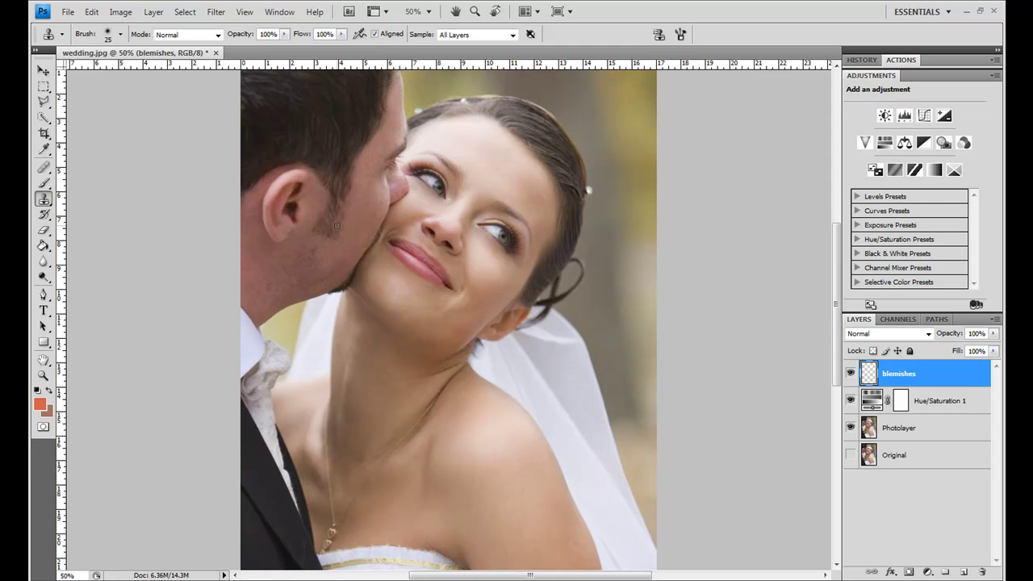
pyautogui.scroll(-1, 400, 311)
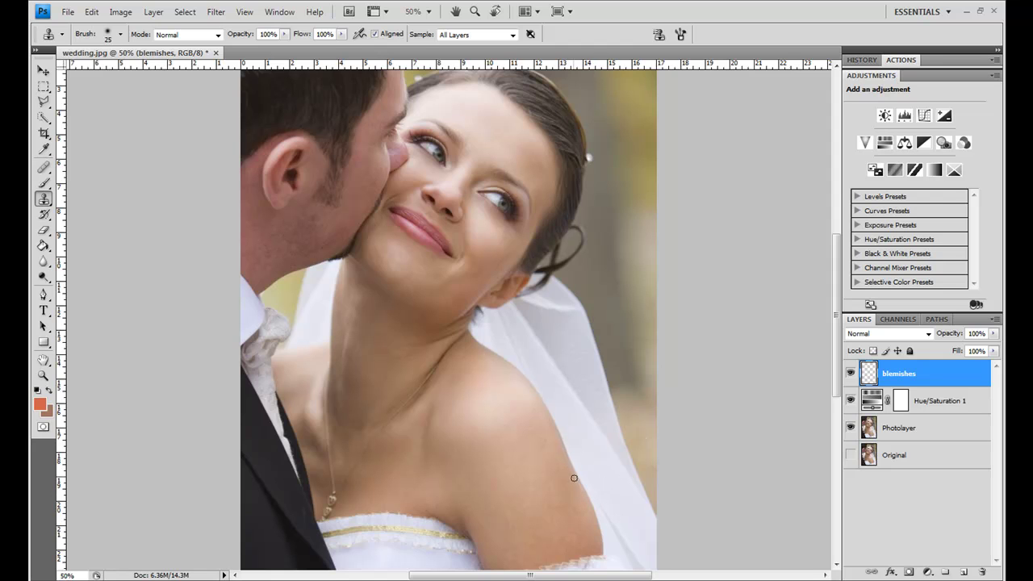
pyautogui.click(597, 535)
# Step: Flatten Wedding.jpg into one Background layer via Flatten Image, discarding the hidden Original layer
pyautogui.click(994, 319)
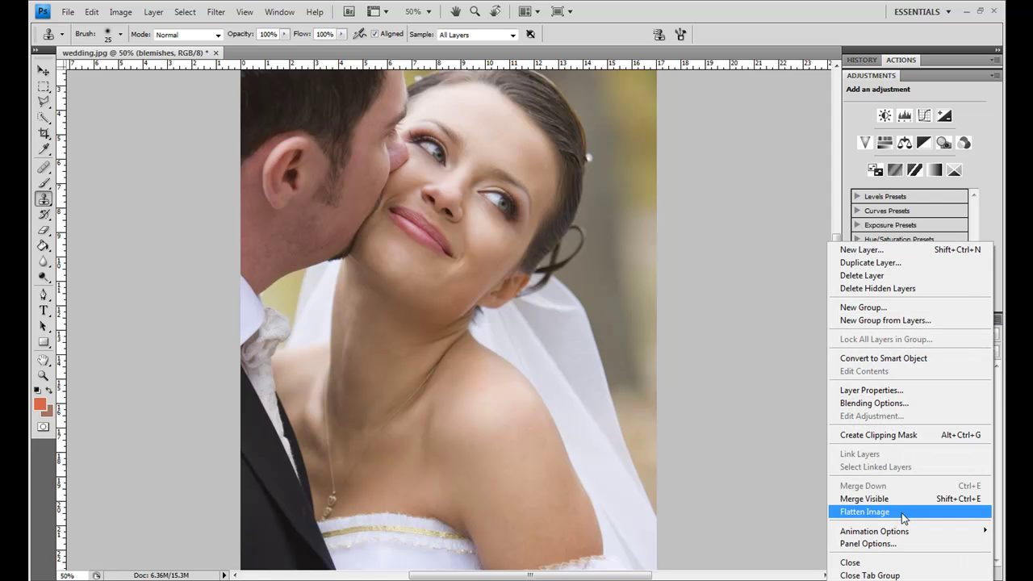
pyautogui.click(902, 513)
pyautogui.click(409, 215)
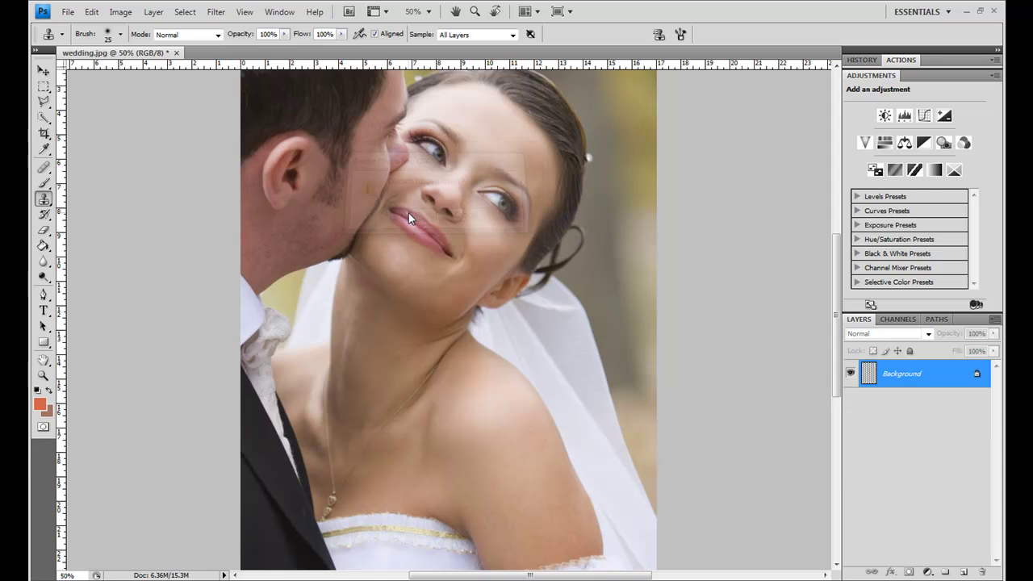